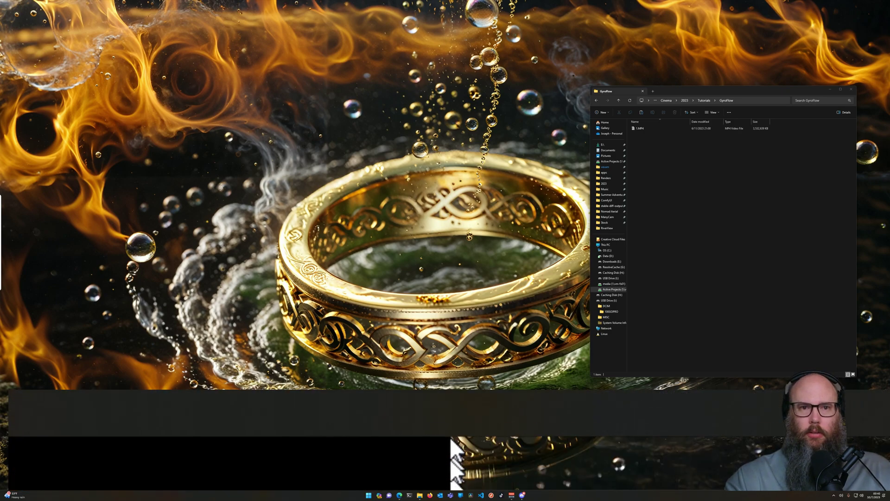
Step: Launch Gyroflow from the pinned apps in the Start menu
click(368, 495)
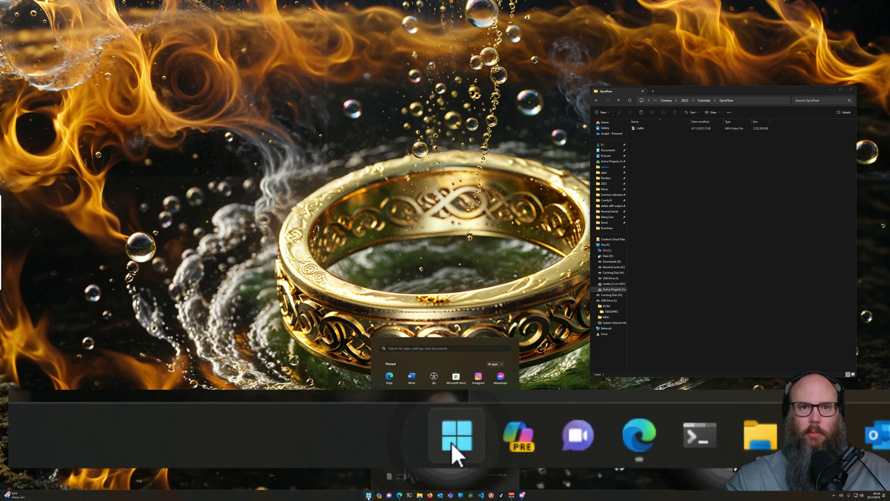
click(412, 378)
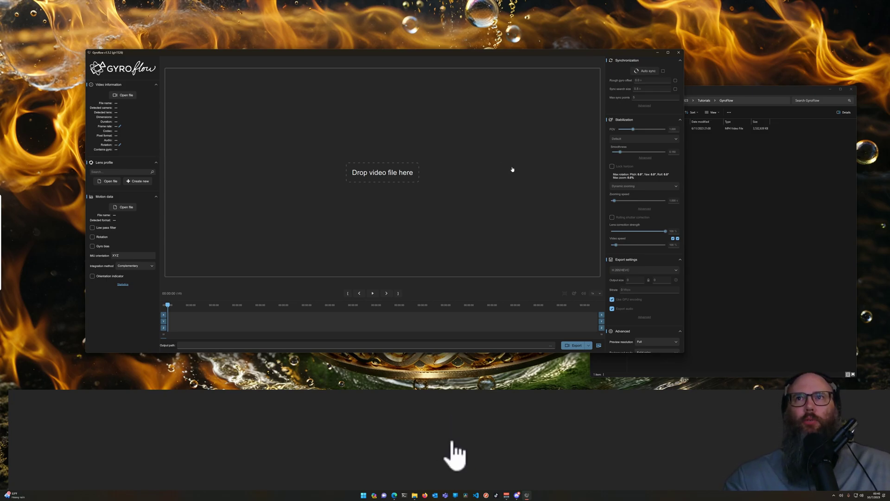
Step: Drop 1.MP4 from Explorer into Gyroflow and apply the GoPro HERO11 Black 8:7 Wide lens profile
click(703, 194)
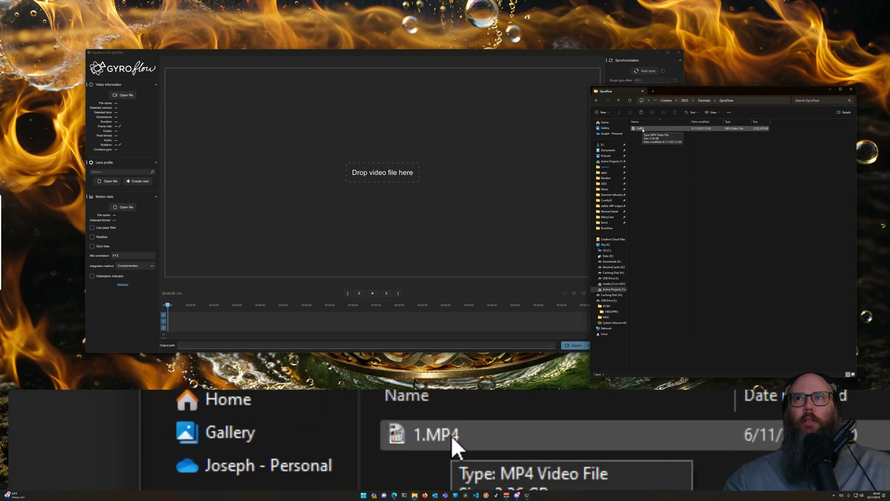
drag(643, 130, 461, 202)
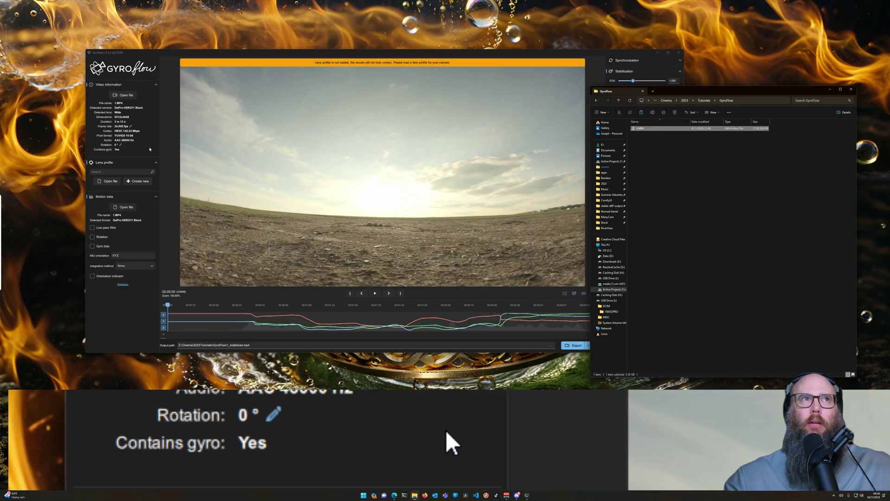
click(122, 170)
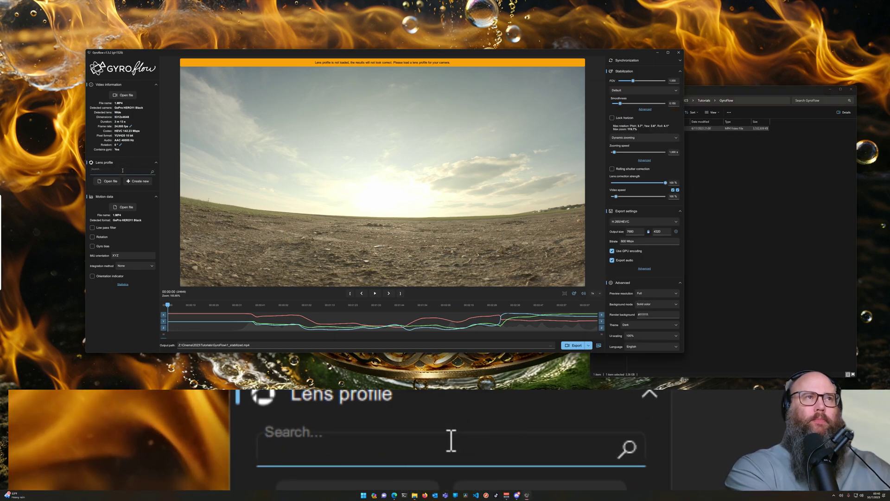
text(her)
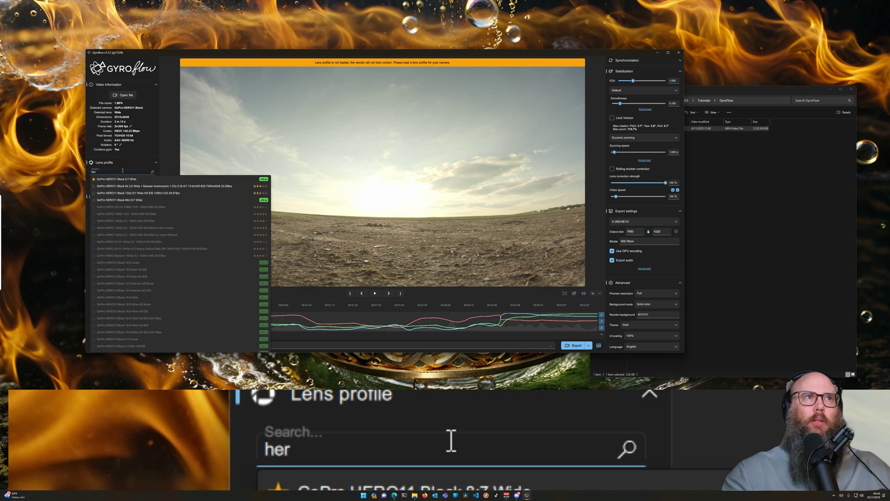
click(119, 180)
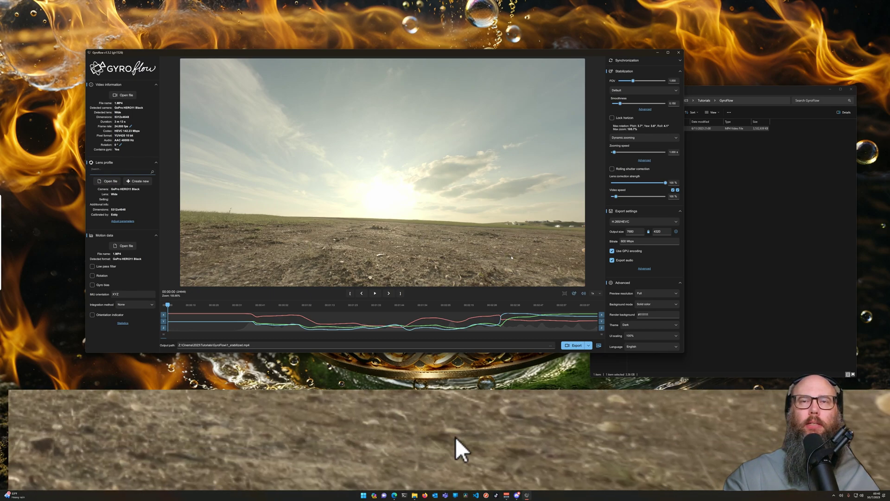
Step: Play the raw 1.MP4 in Media Player from about 00:48, then close the player
click(726, 169)
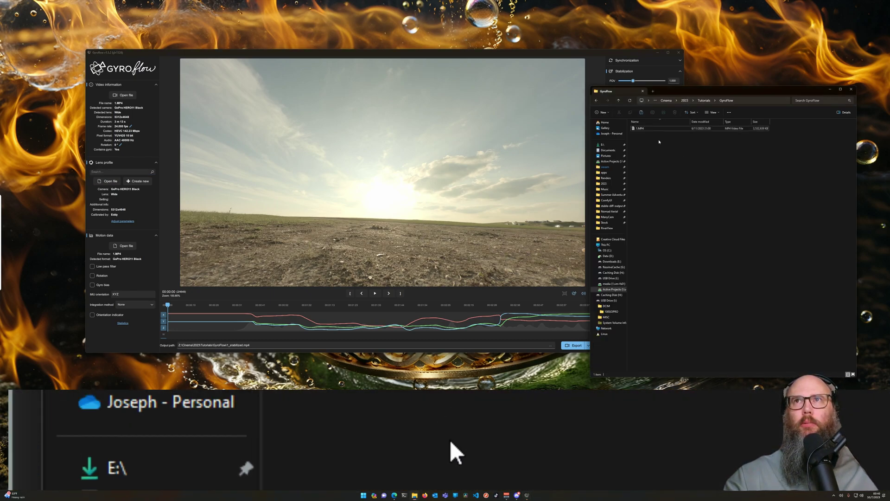
double_click(642, 129)
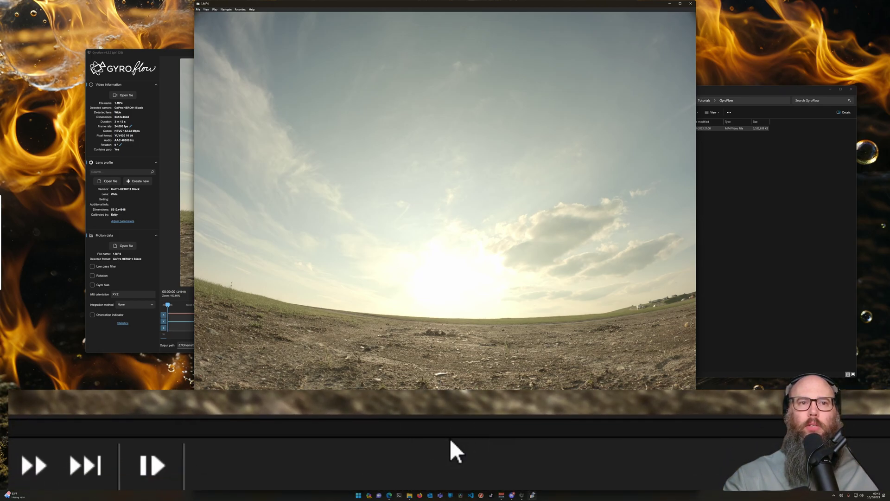
click(453, 452)
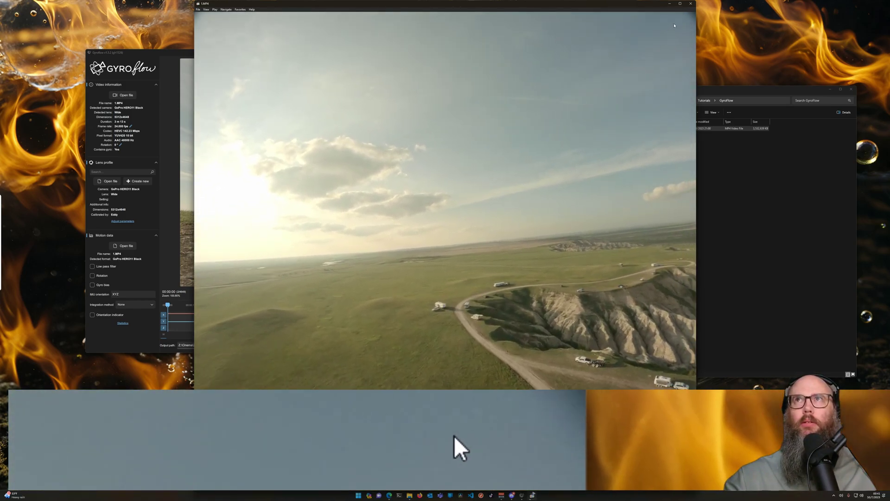
click(690, 4)
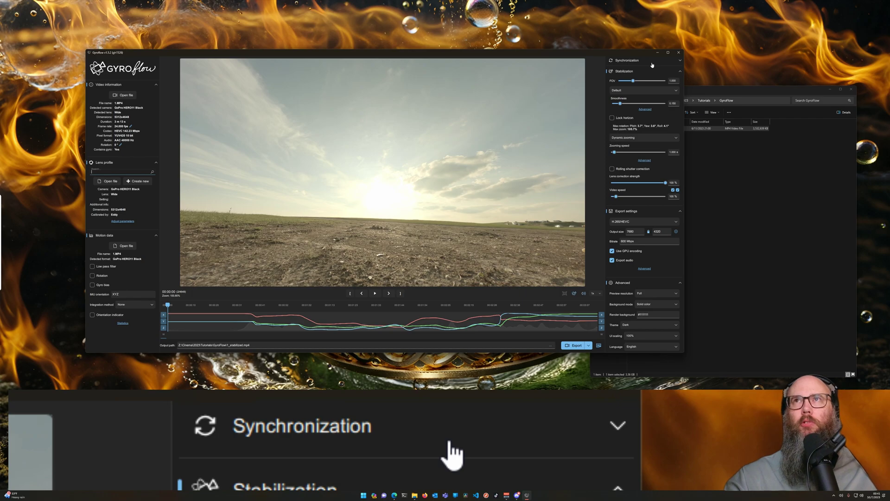
click(652, 64)
click(652, 64)
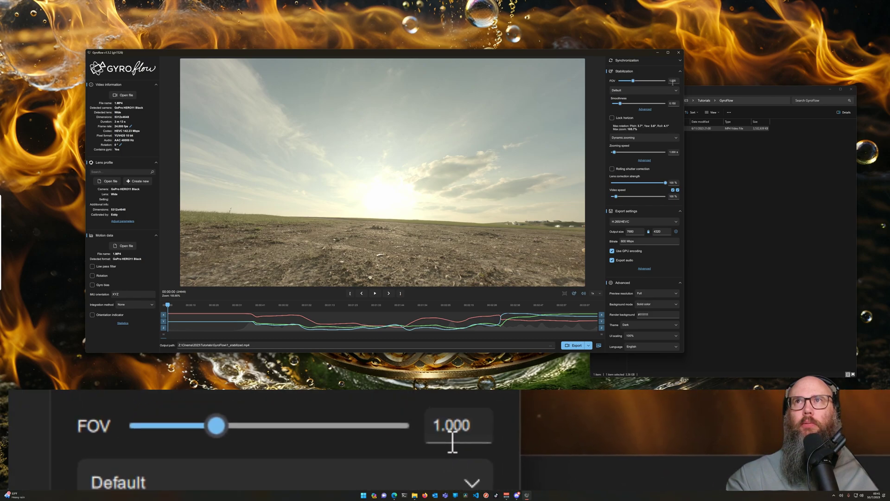
mouse_move(634, 81)
mouse_down()
mouse_move(644, 79)
mouse_move(635, 80)
mouse_up()
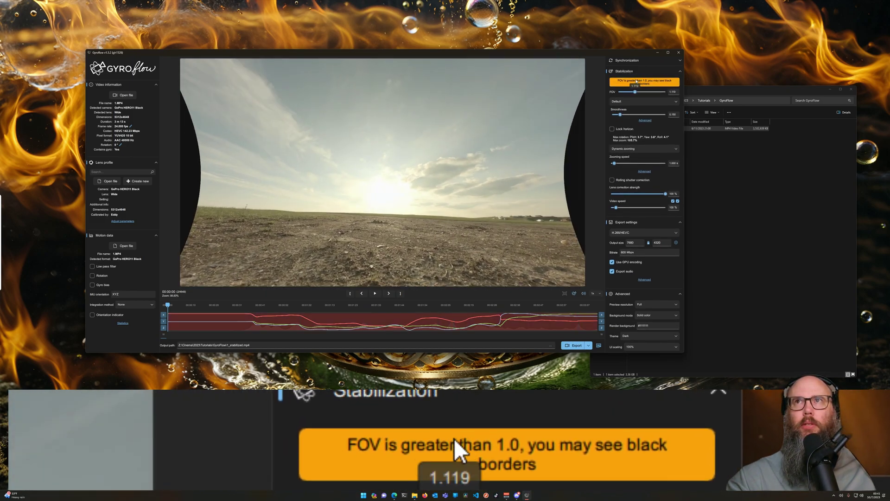
double_click(672, 91)
text(000)
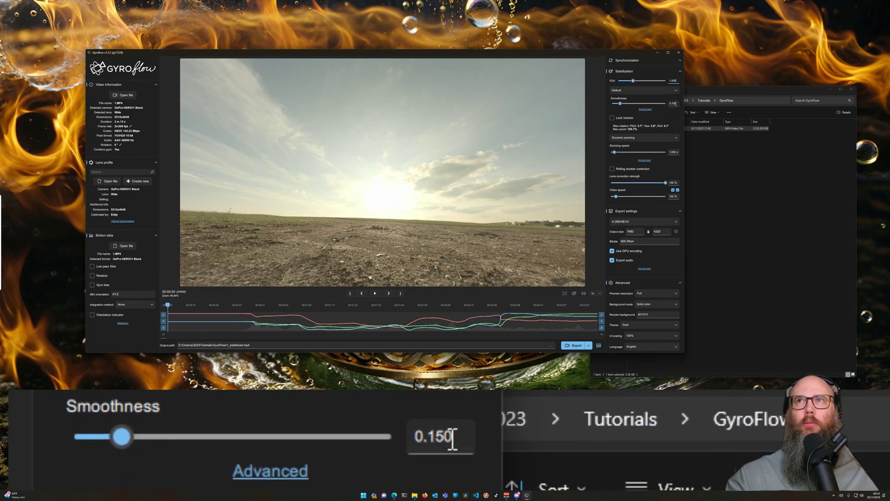
Step: Push Smoothness to 1.000 and play the stabilized preview from about 00:00:34
click(672, 103)
click(673, 103)
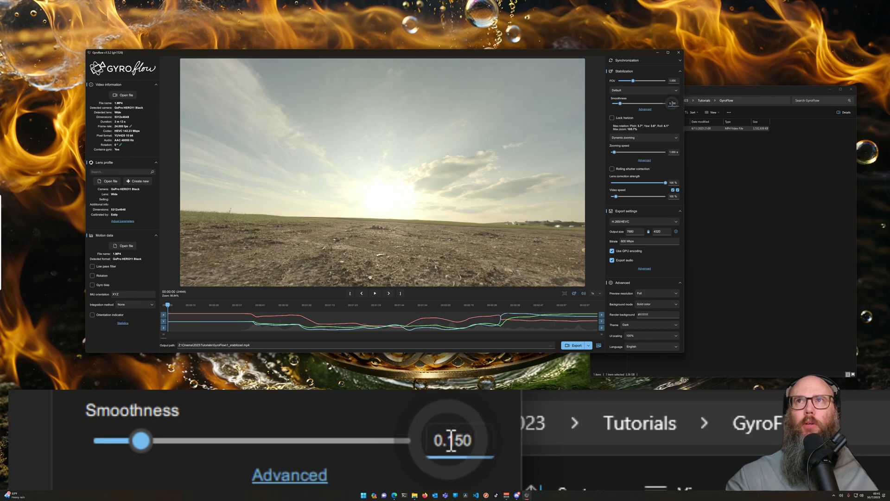
drag(672, 103, 678, 104)
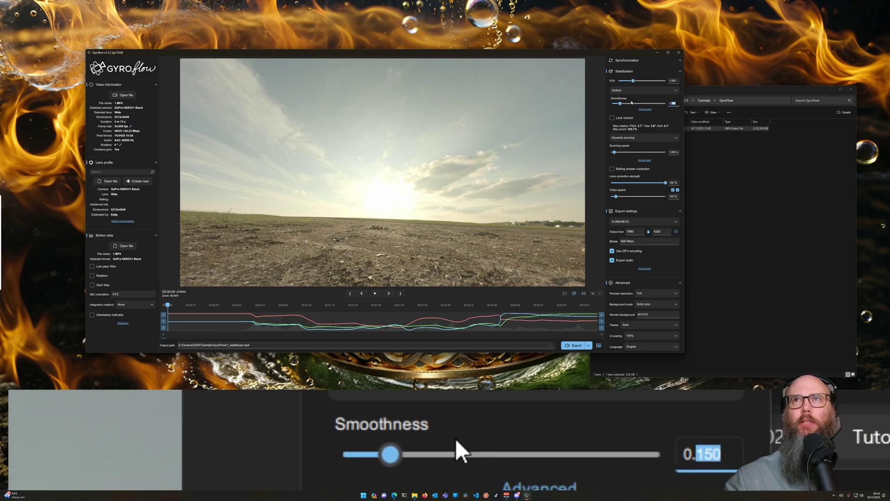
drag(620, 104, 670, 107)
click(242, 304)
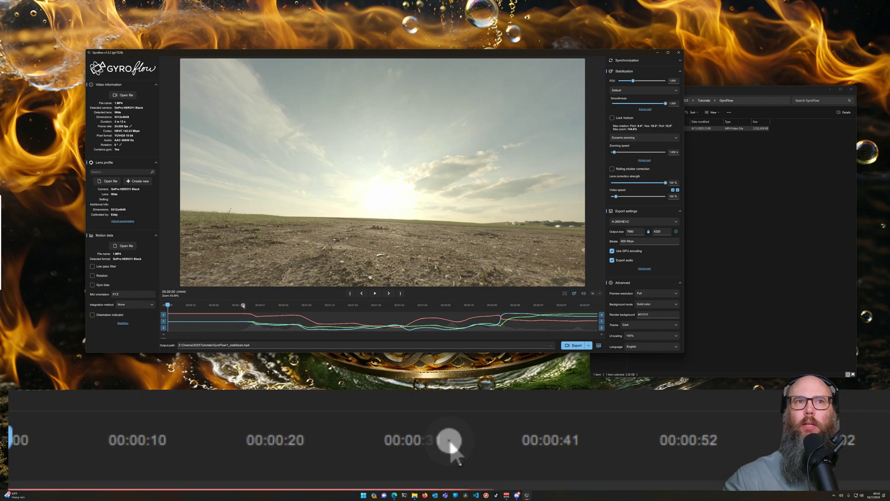
click(377, 293)
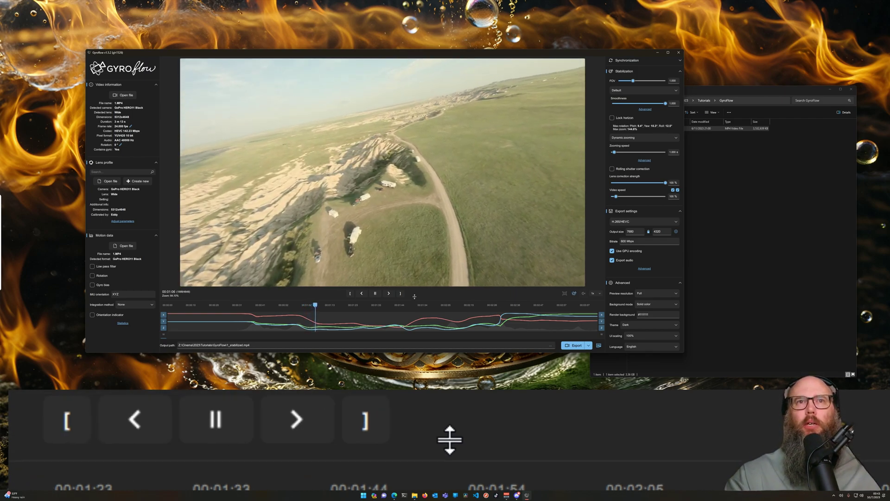
Step: Pause playback, enter 0.150 as the Smoothness value, and resume the stabilized preview
click(380, 293)
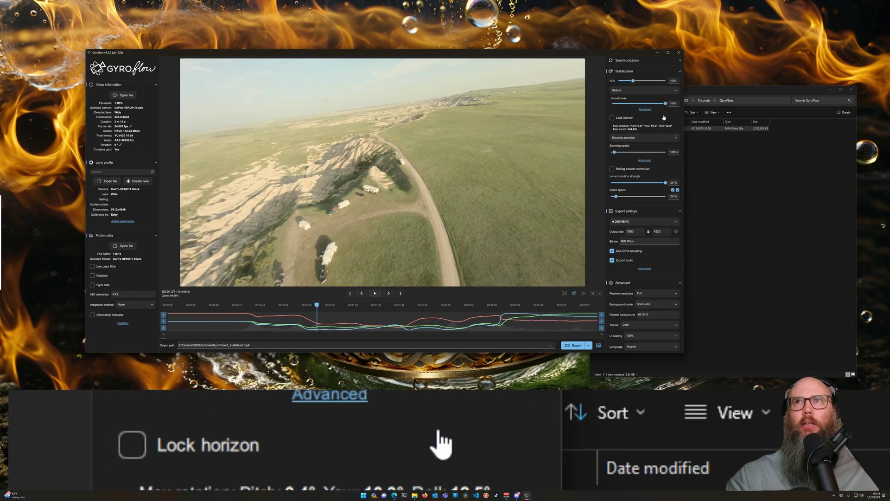
click(653, 103)
drag(653, 104, 676, 104)
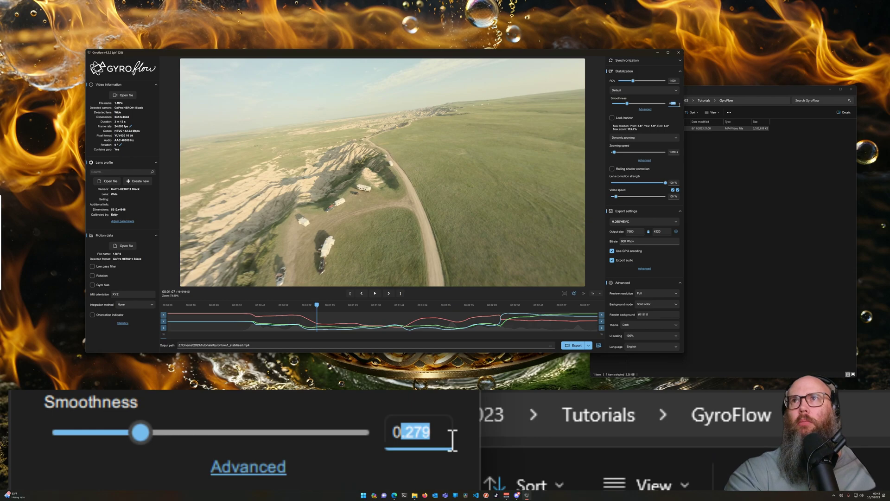
key(BackSpace)
text(.150)
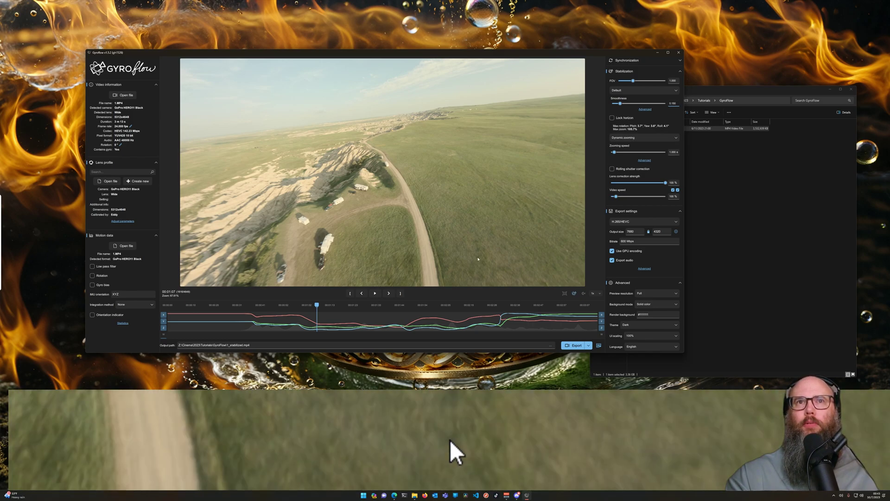
click(375, 293)
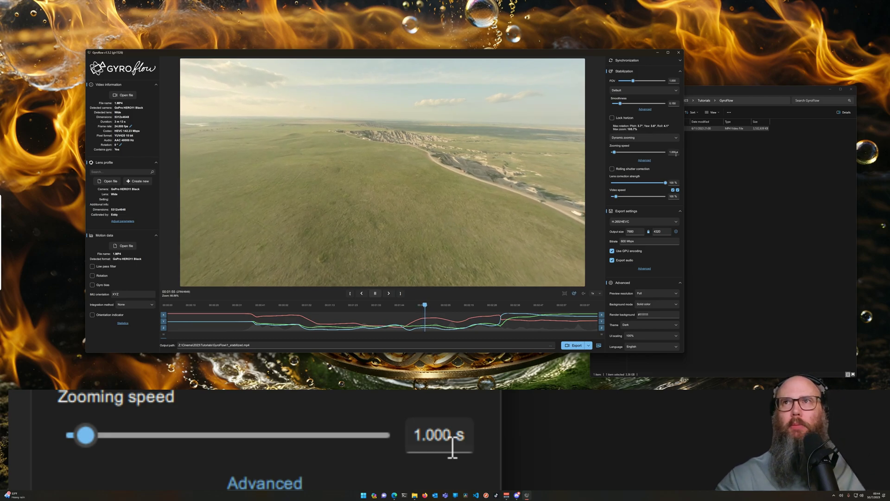
Step: Expand advanced zooming, try the Gaussian filter method, then revert to Envelope follower
click(644, 161)
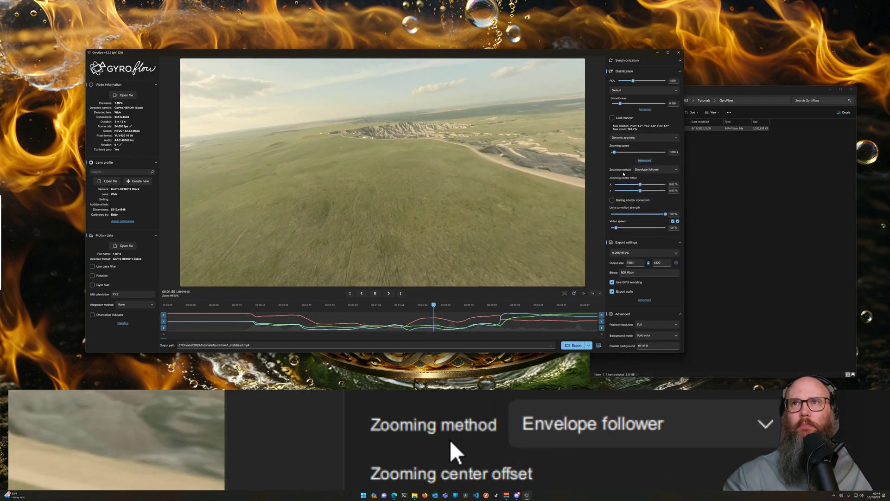
click(649, 170)
click(650, 170)
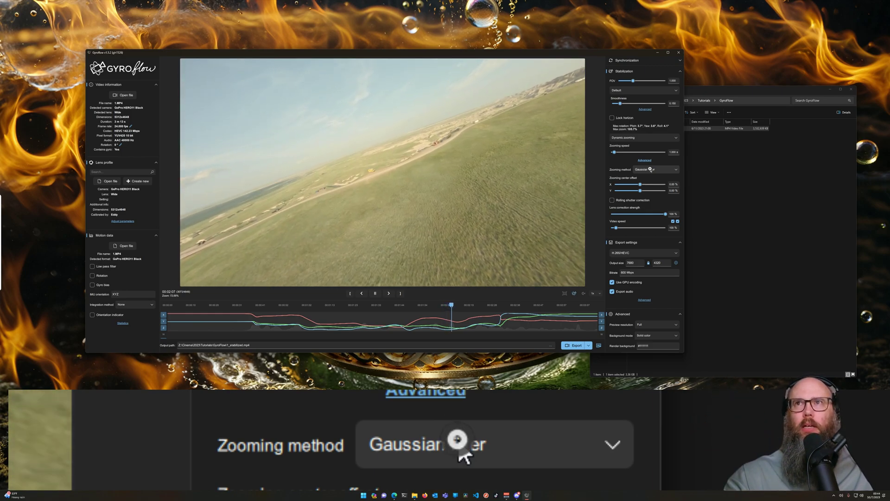
click(650, 169)
click(653, 179)
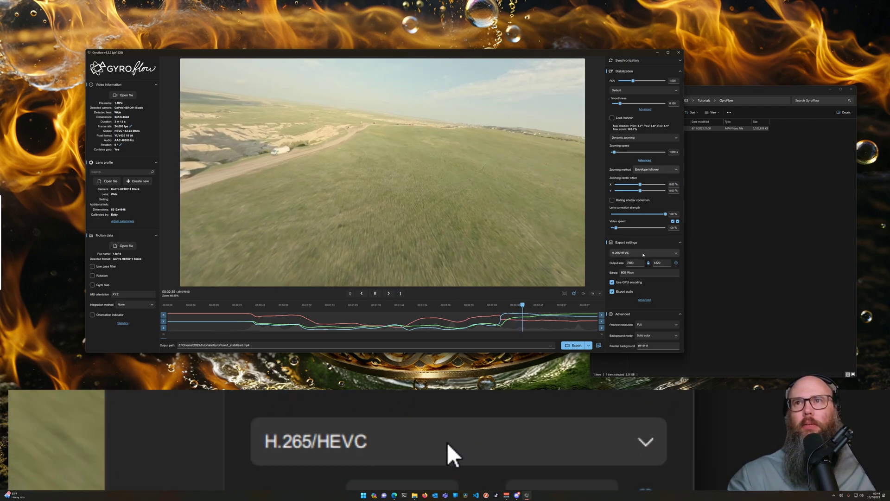
Step: Choose the 4k (3840 x 2160) output size preset
click(675, 264)
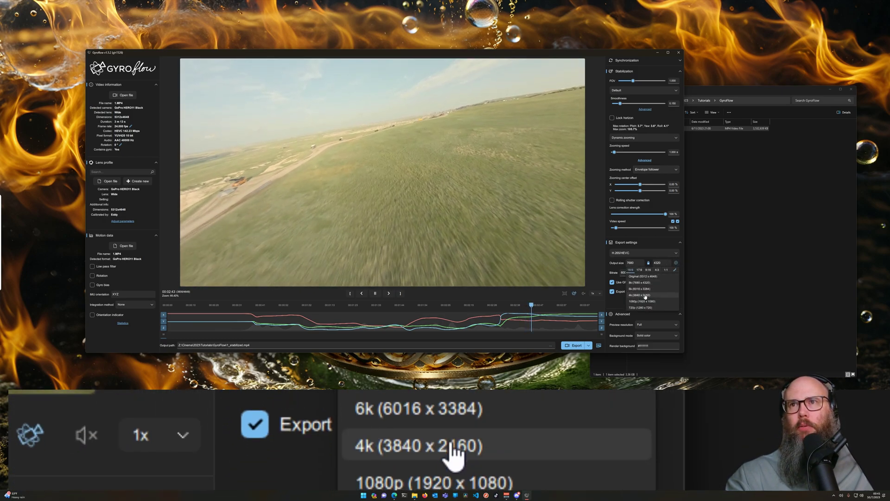
click(645, 296)
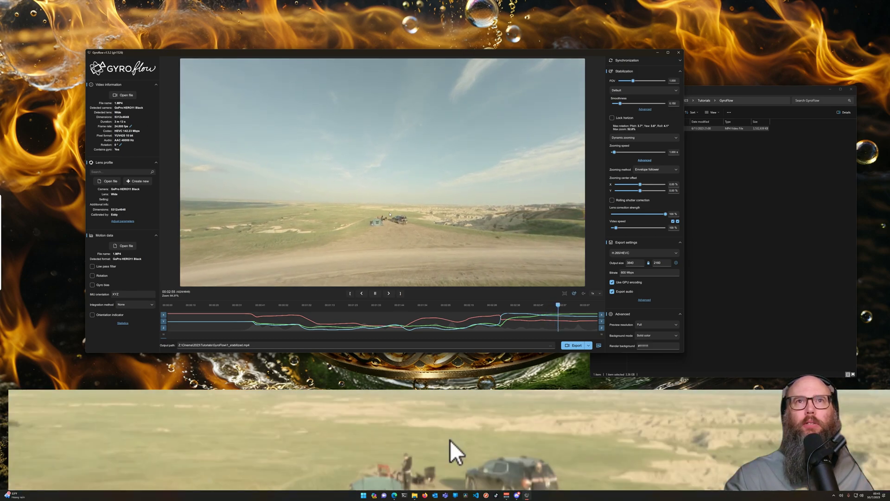
Step: Turn on the stabilization overview and jump to another point on the timeline
click(565, 294)
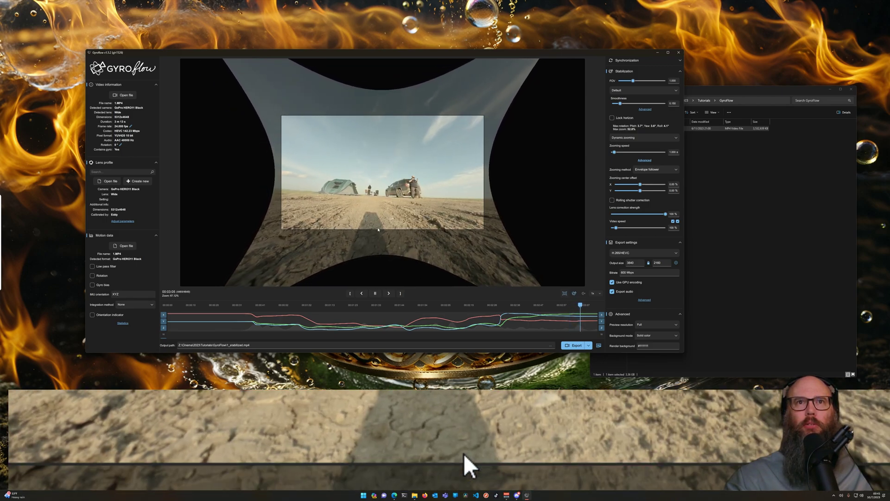
click(253, 304)
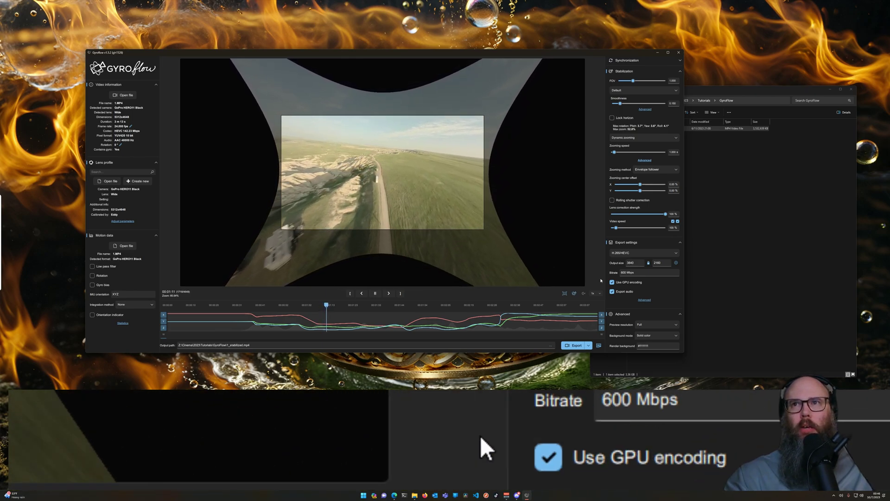
Step: Choose the 8k (7680 x 4320) output size preset
click(676, 263)
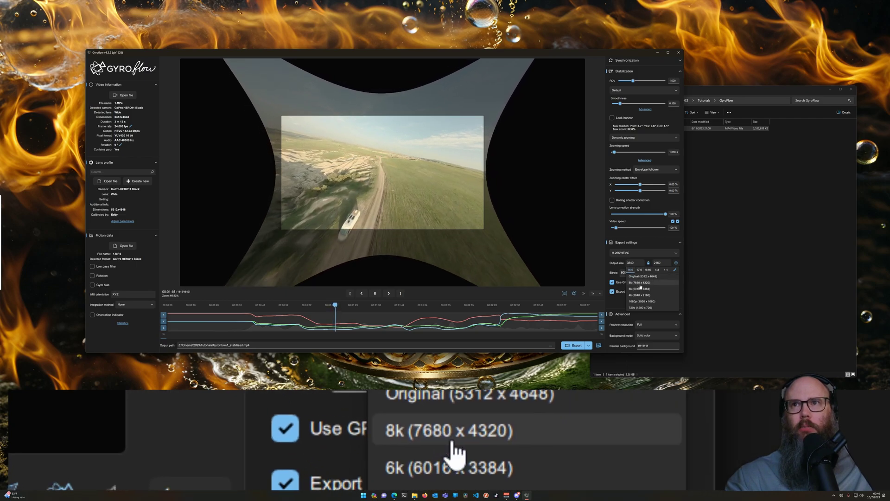
click(640, 283)
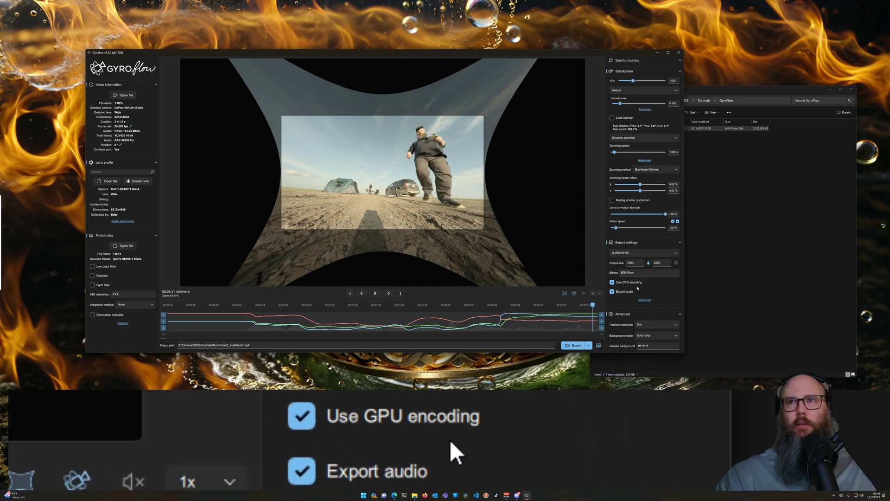
Step: Expand advanced export options and highlight the -profile 2 and -pix_fmt yuv444p16le encoder settings
click(644, 299)
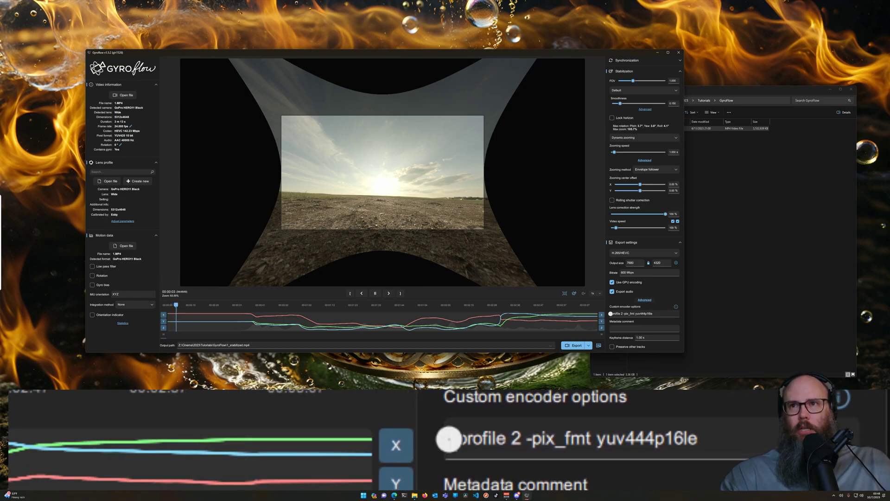
drag(610, 314, 624, 314)
click(632, 314)
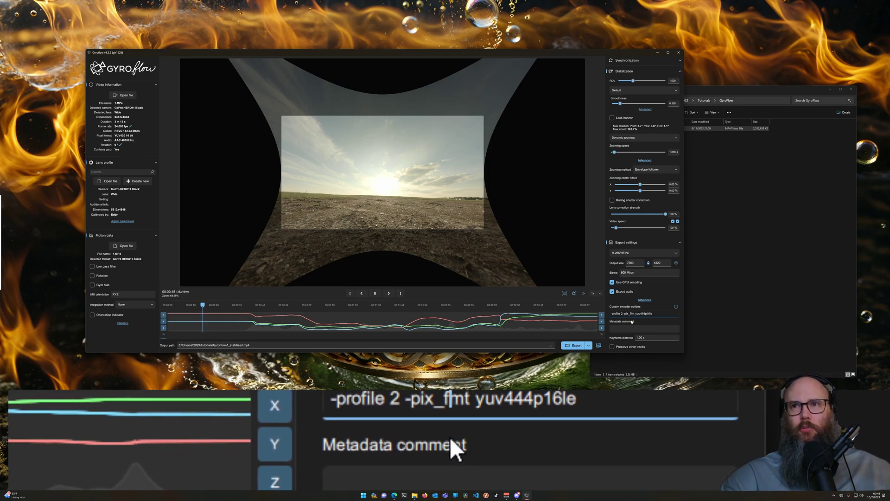
drag(625, 314, 637, 314)
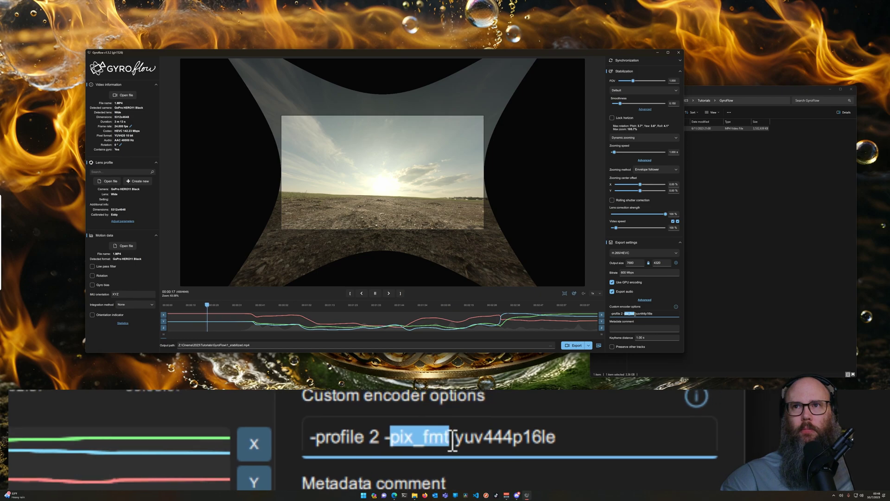
double_click(647, 314)
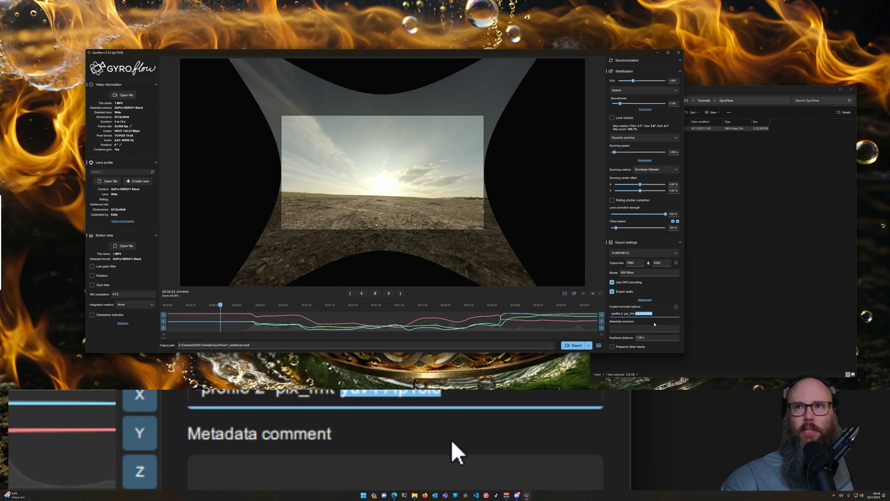
click(659, 315)
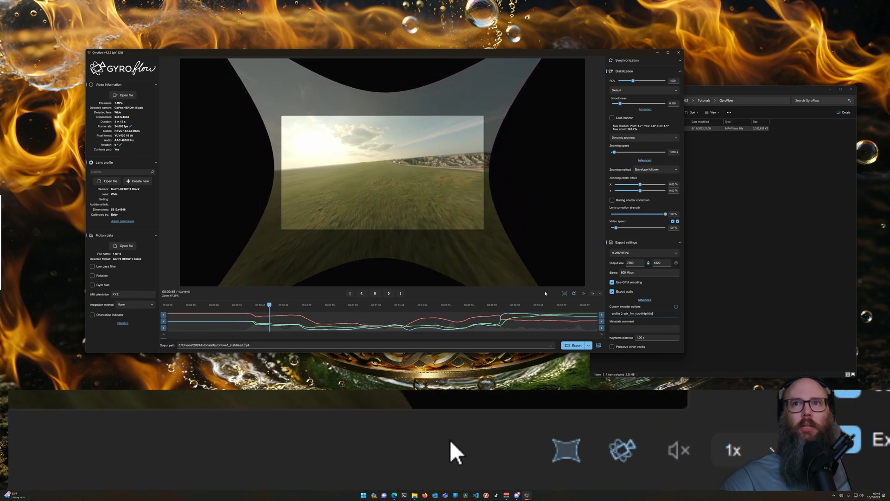
Step: Turn off the stabilization overview, bring Gyroflow in front of the output folder, and start the export render
click(565, 293)
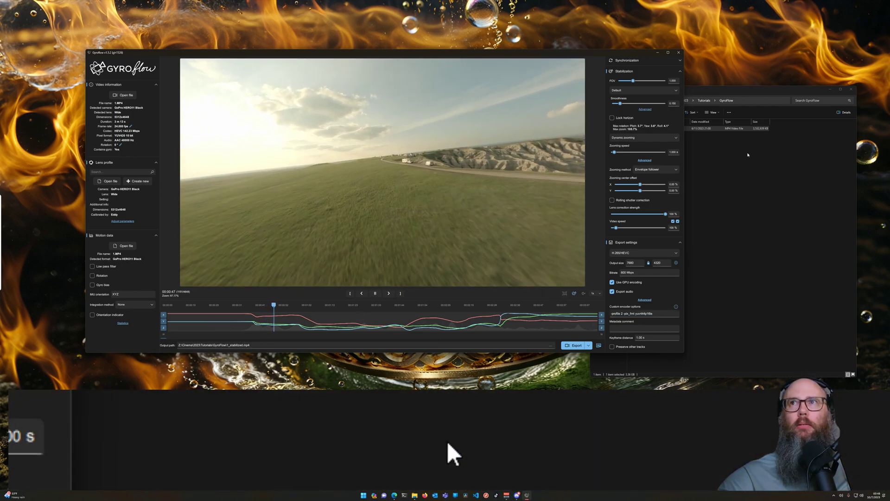
click(724, 144)
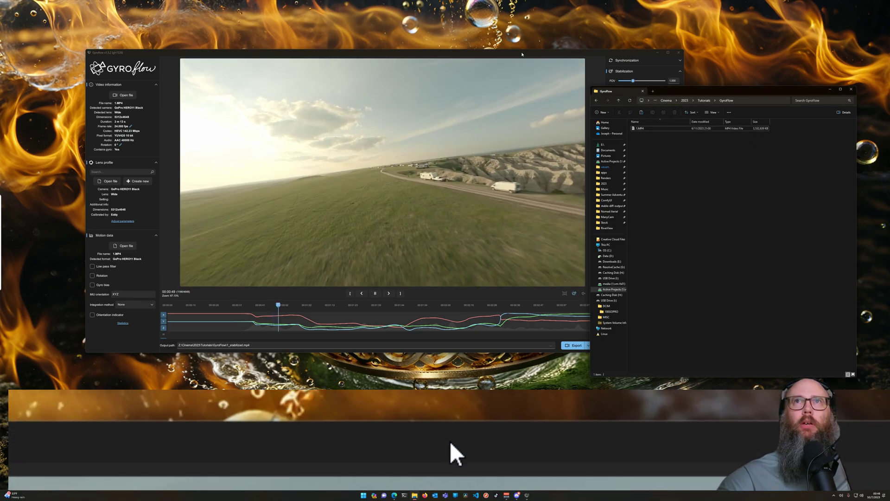
drag(533, 52, 440, 63)
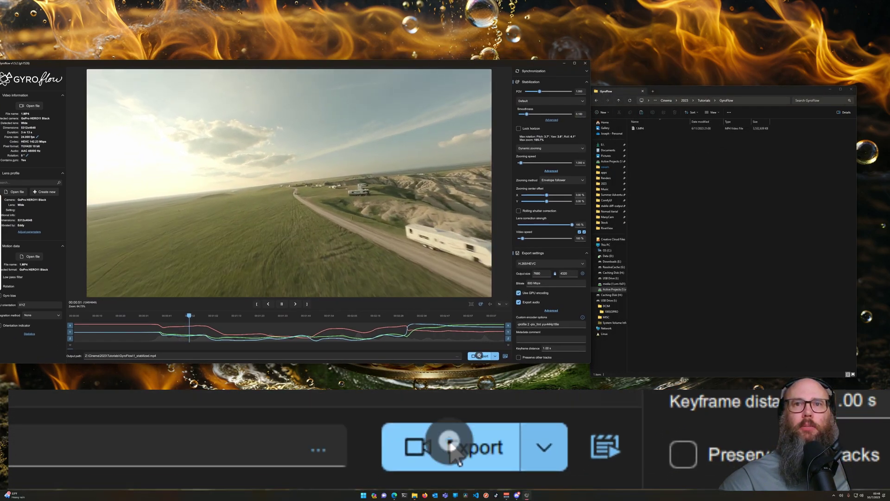
click(481, 355)
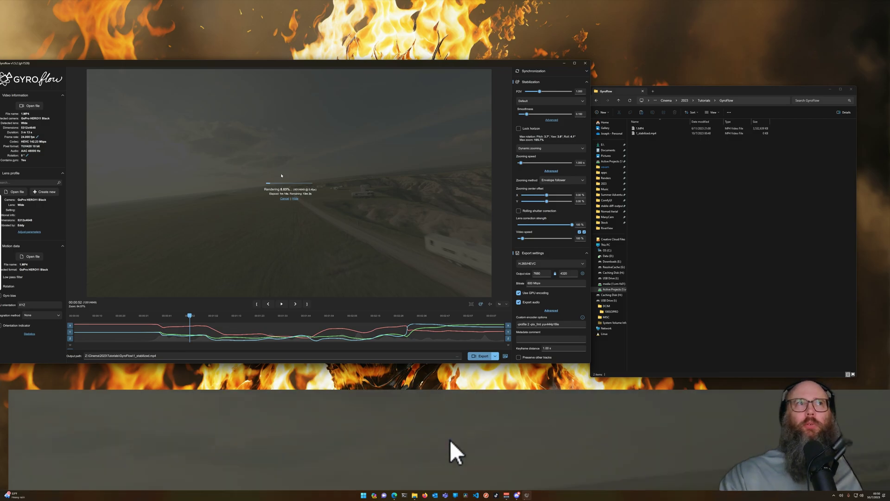
Step: Search the lens profiles for 'hero' and load the GoPro HERO11 Black 8:7 Wide profile
drag(166, 63, 233, 73)
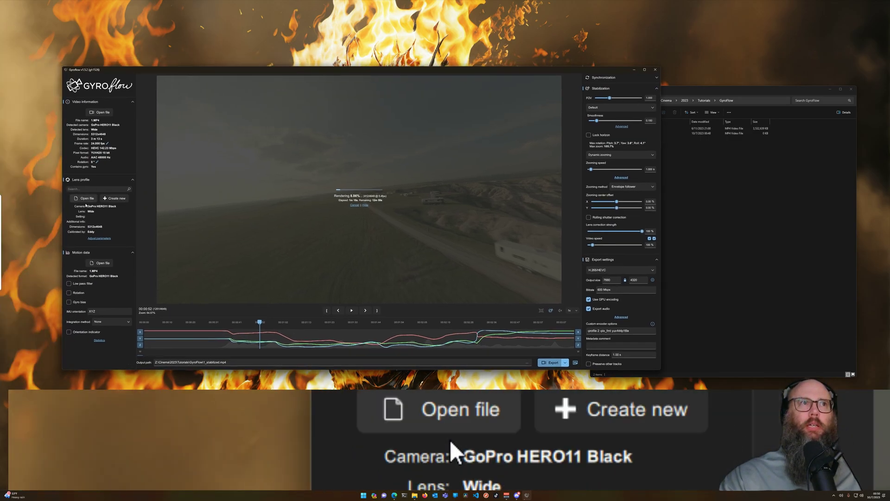
click(83, 188)
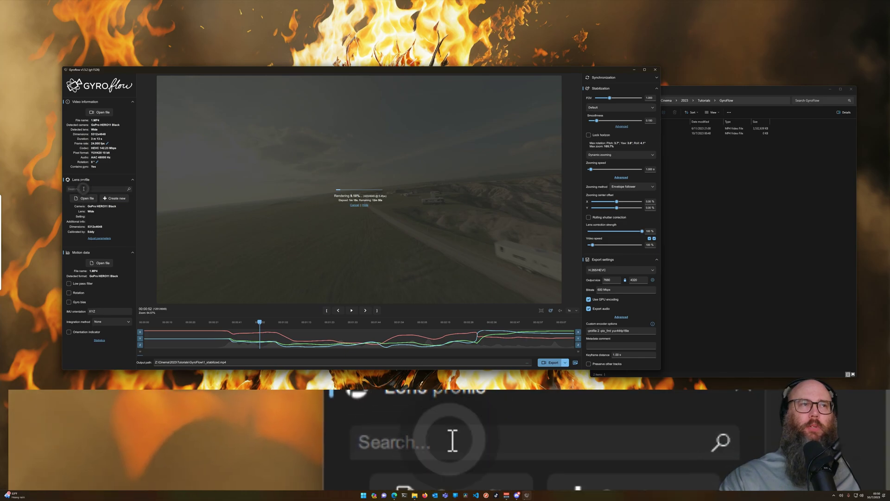
text(hero)
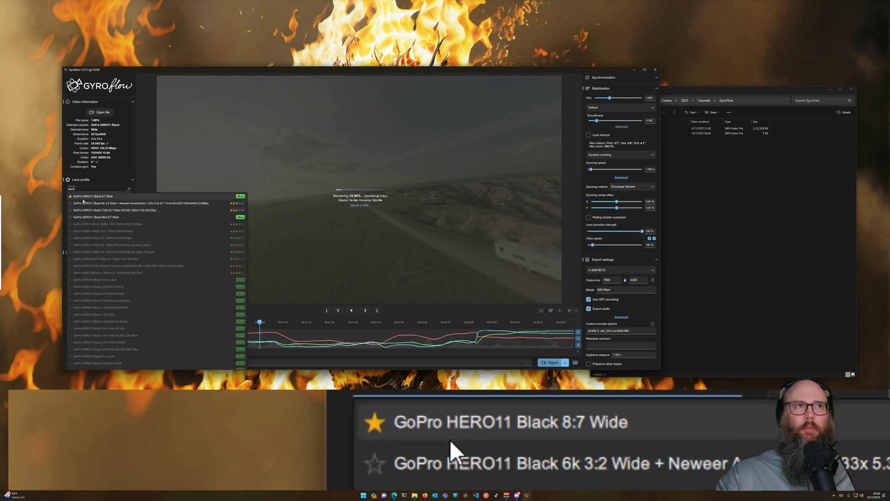
click(107, 198)
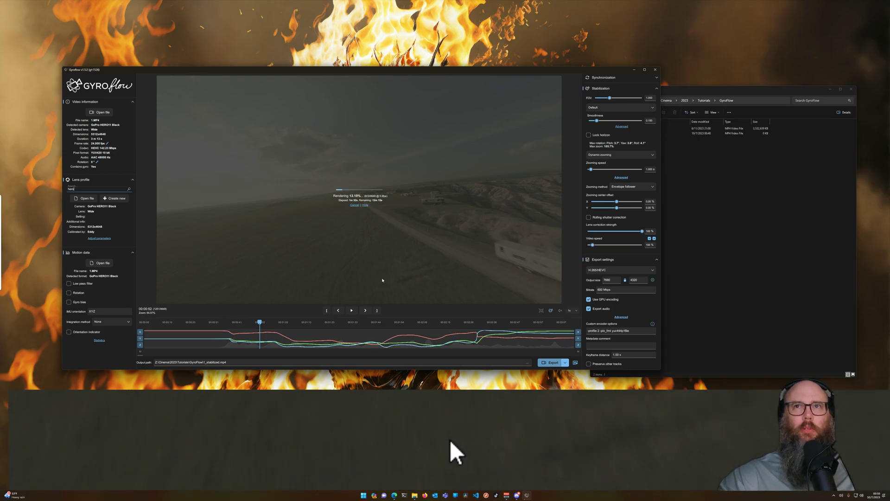
Step: Enable 'Lock horizon' in the Stabilization panel, revealing lock amount and roll correction options
click(590, 135)
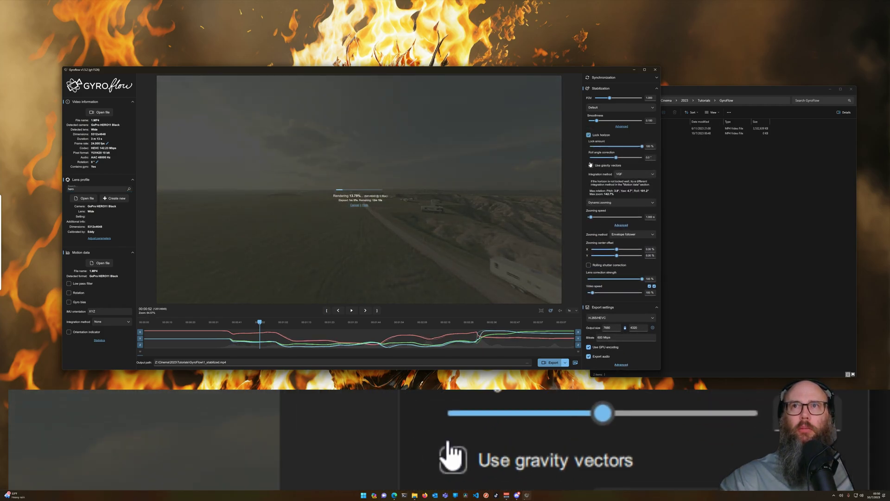